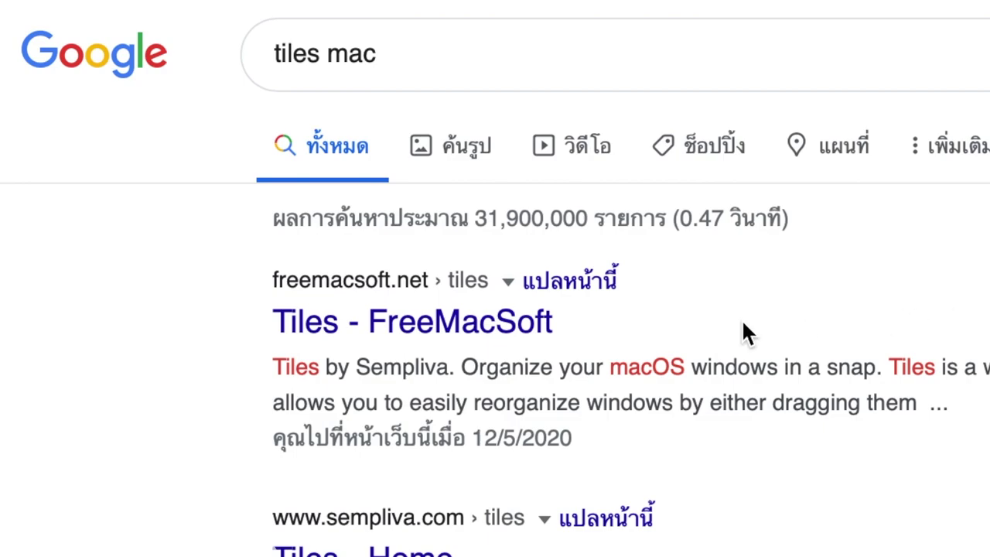
Open the FreeMacSoft page for Tiles and download Version 1.0, allowing downloads from freemacsoft.net
click(474, 334)
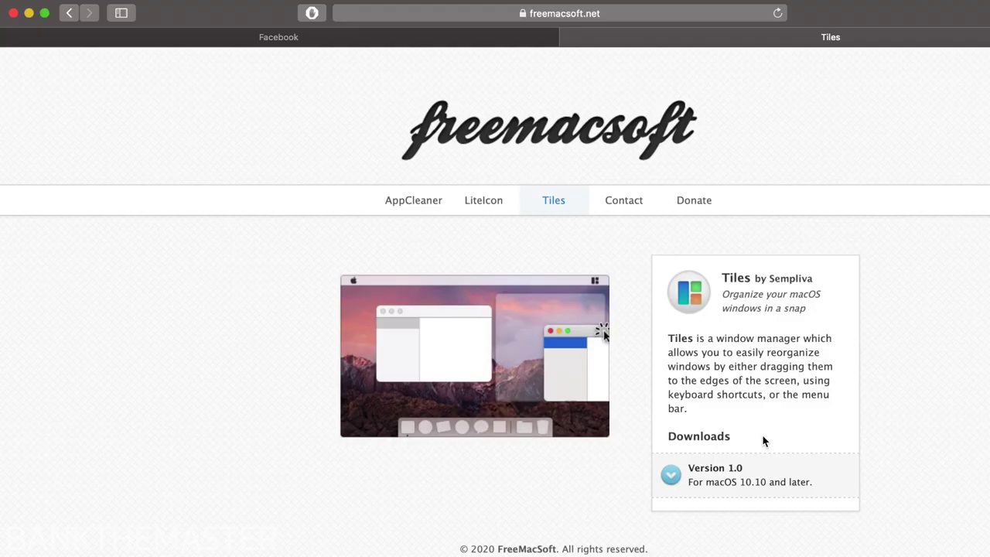
click(688, 480)
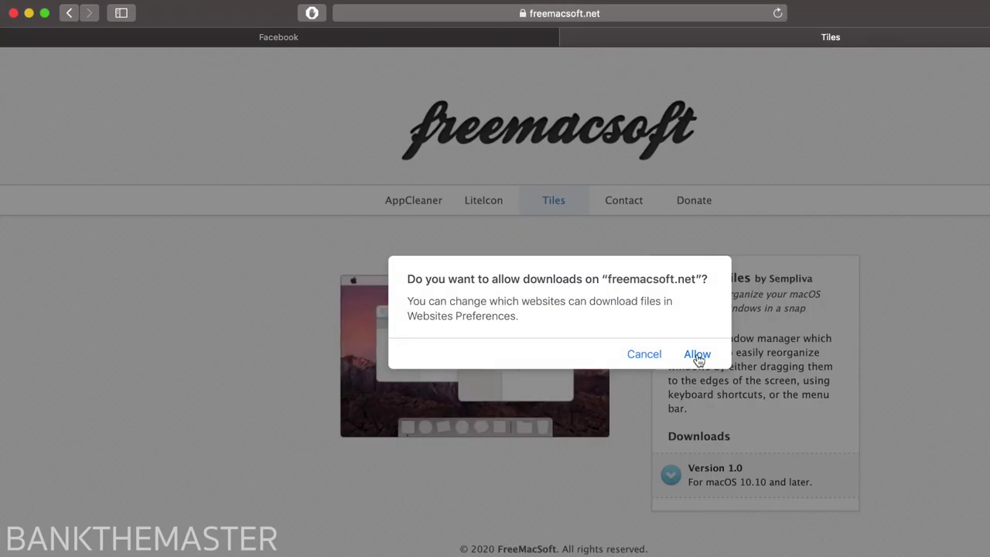
click(696, 356)
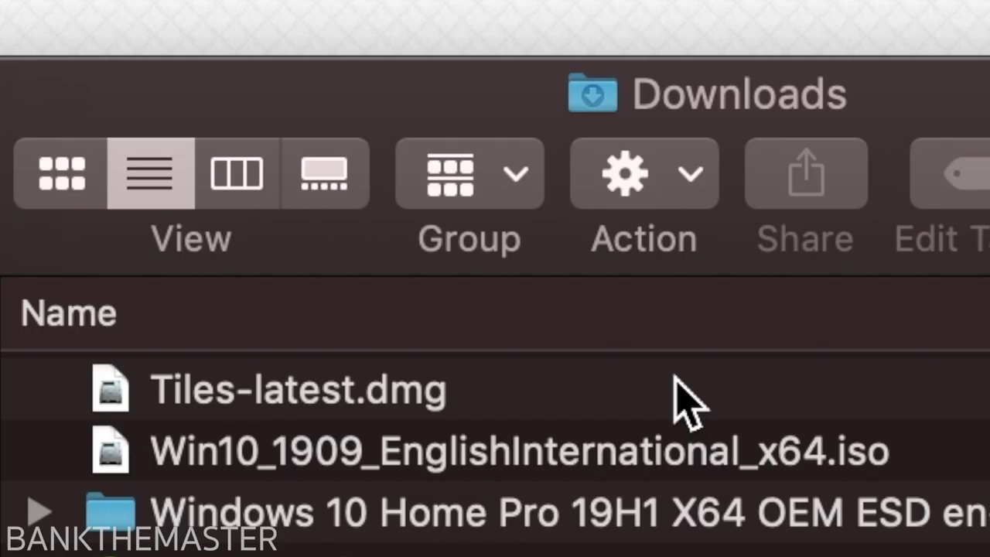
Open Tiles-latest.dmg from Downloads, install Tiles into the Applications folder and close the installer window
click(676, 387)
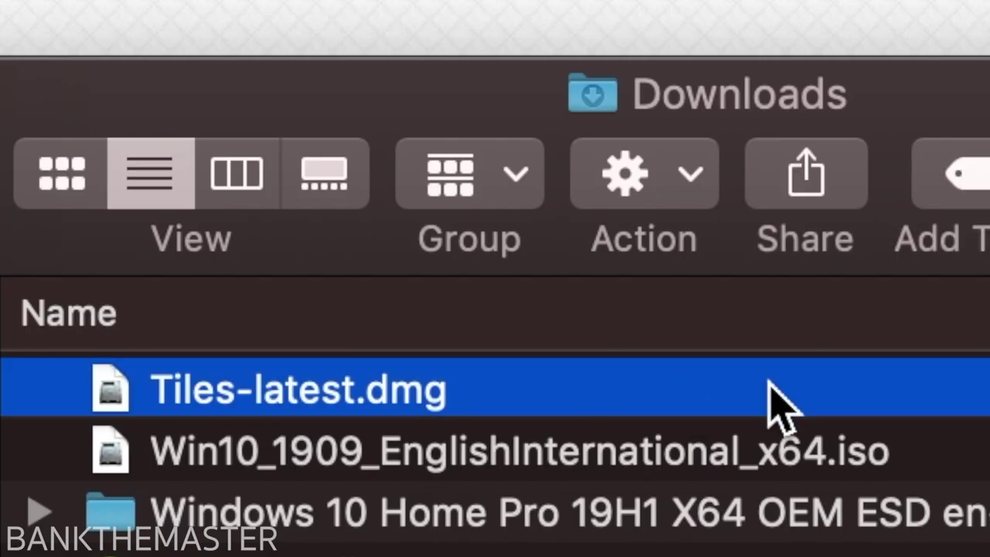
double_click(773, 399)
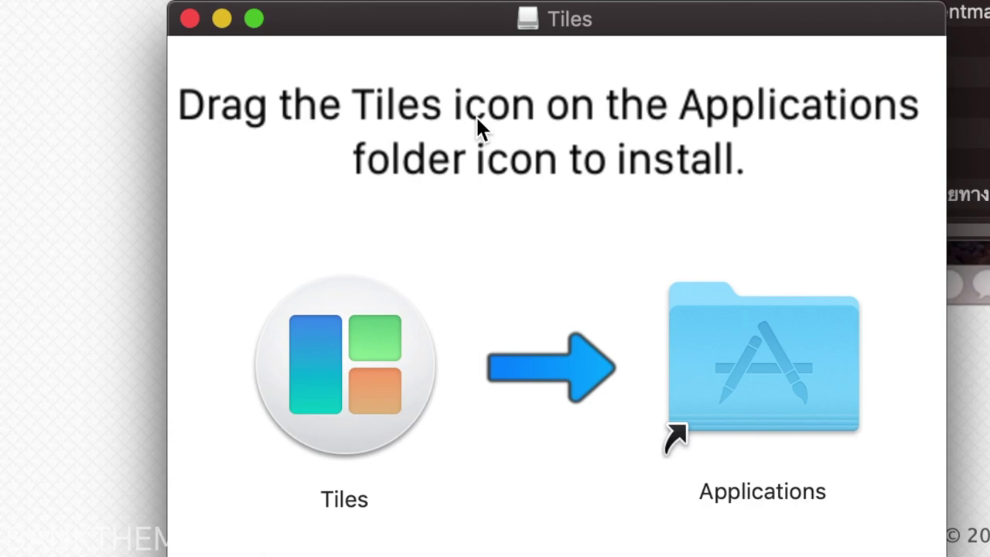
drag(351, 406, 694, 367)
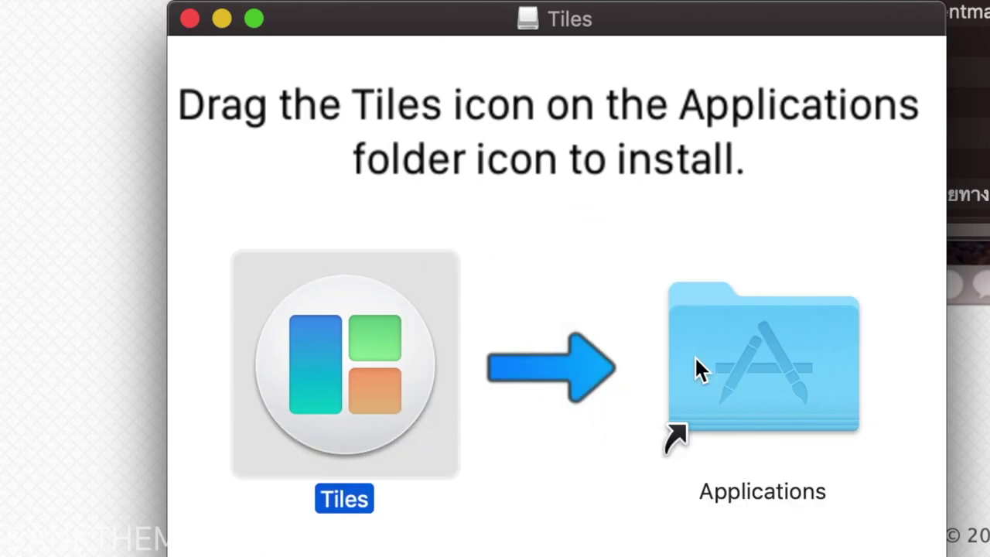
click(191, 19)
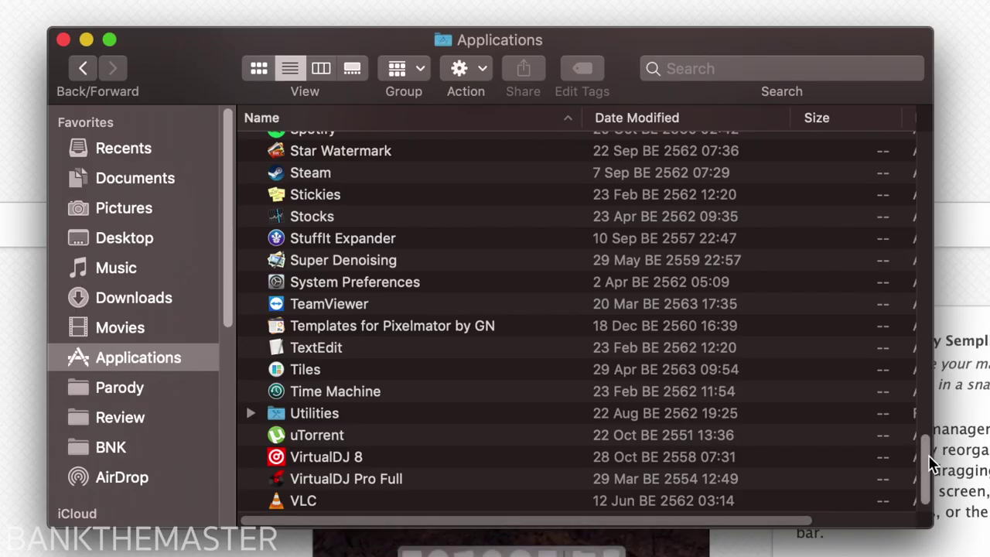
Find Tiles in the Applications folder and launch it, confirming that it may be opened
drag(928, 455, 926, 477)
click(326, 352)
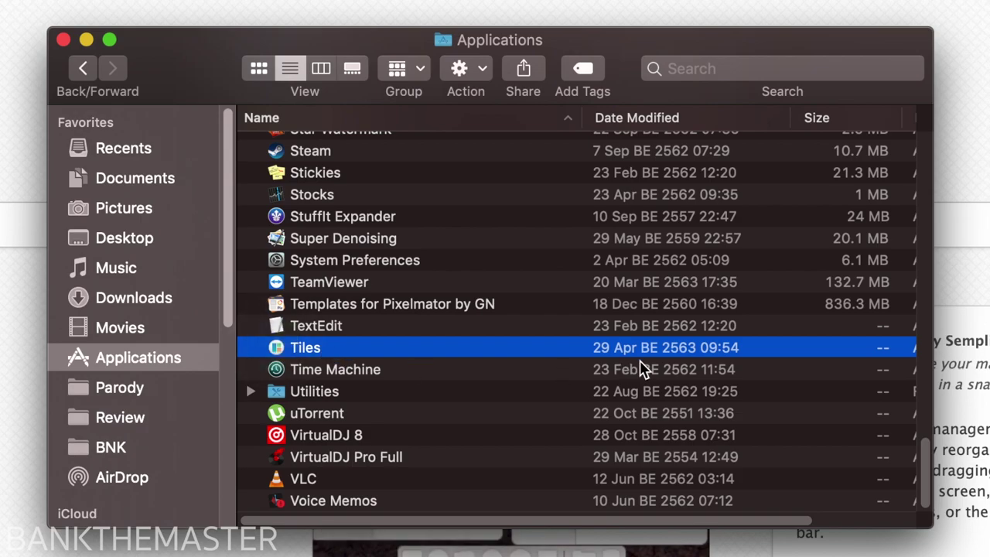
double_click(640, 354)
click(810, 275)
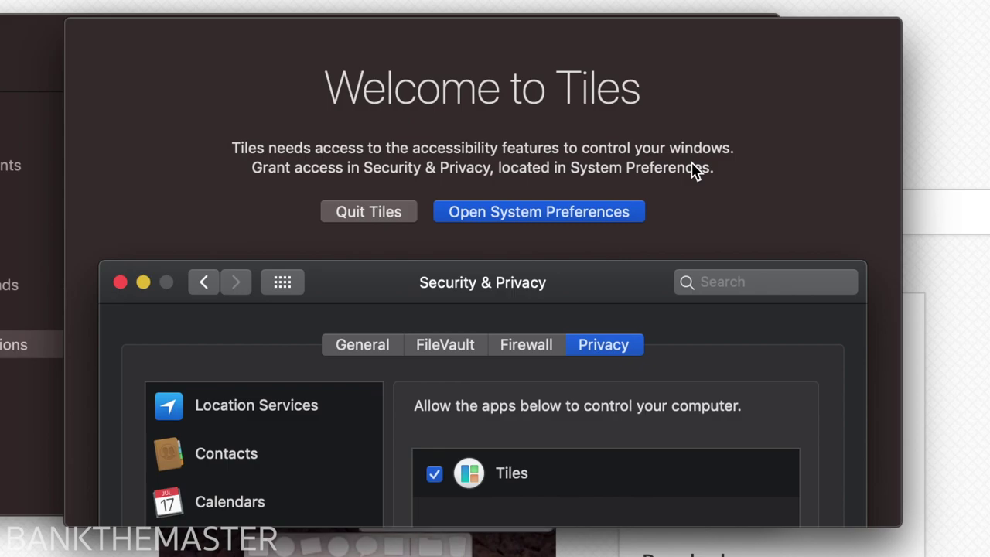
Open the Accessibility privacy settings from the Tiles welcome window and unlock them by entering the account password
click(532, 220)
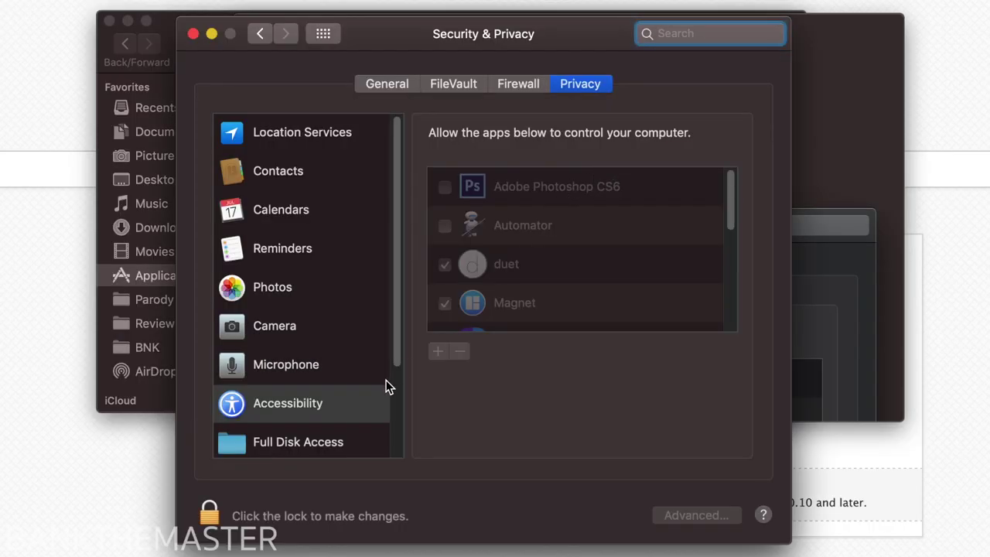
drag(396, 350, 388, 454)
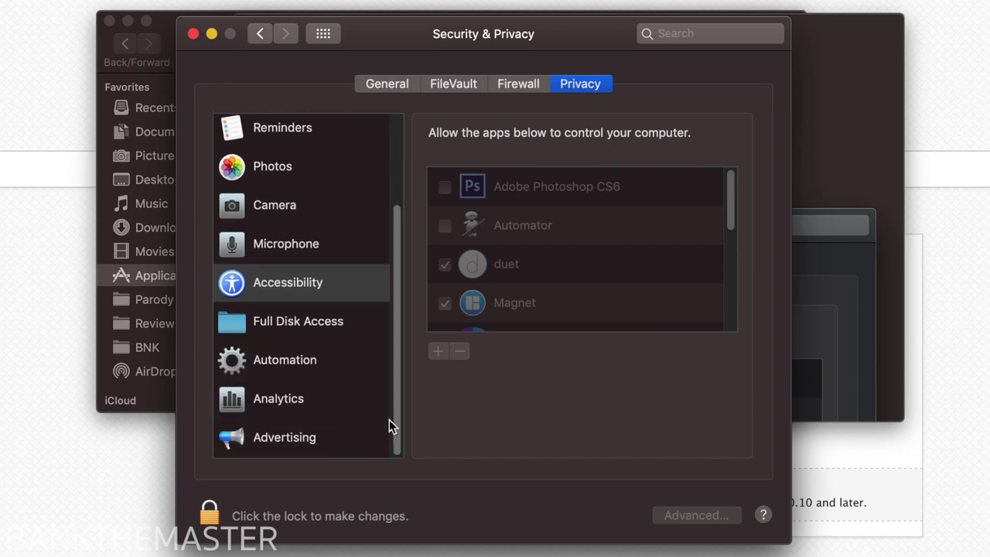
click(203, 518)
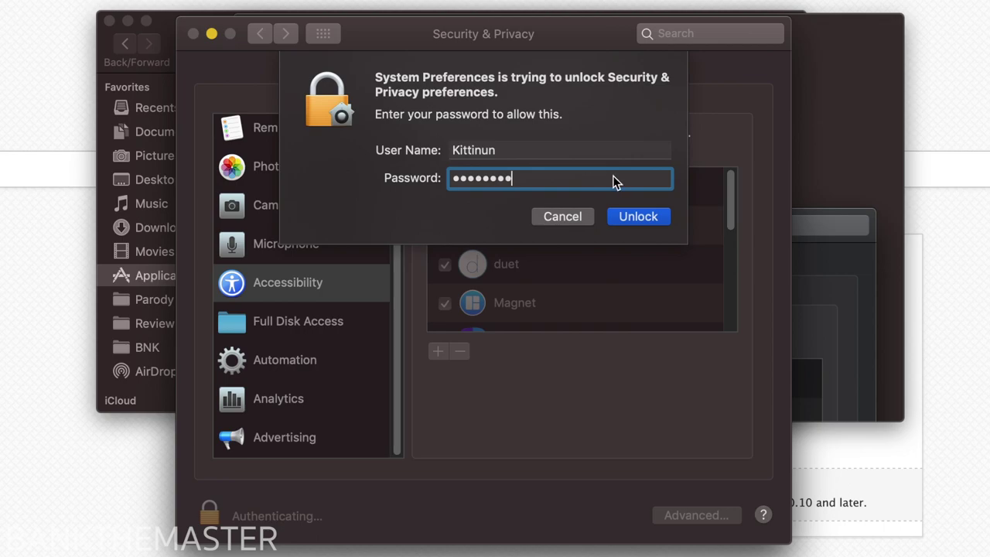
click(640, 219)
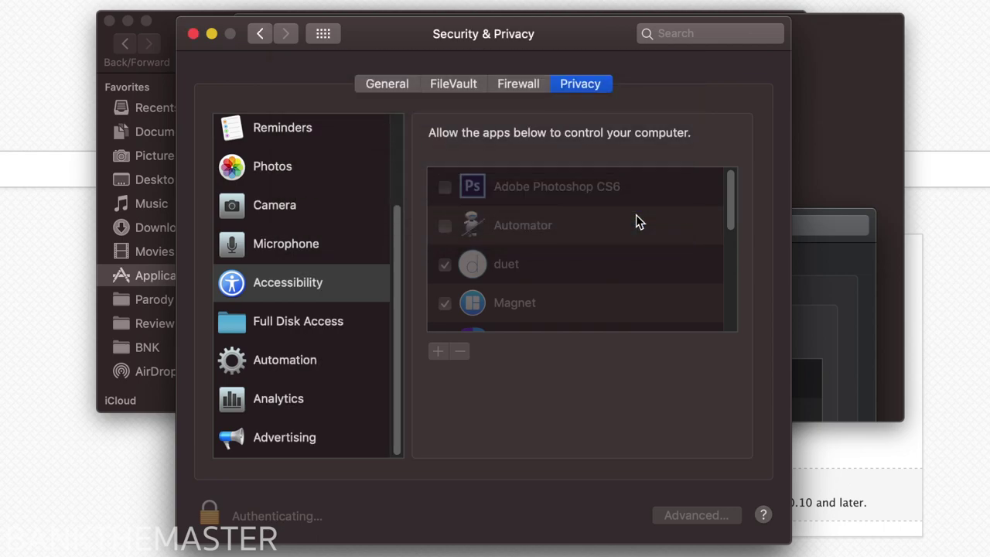
Allow Tiles to control the computer under Accessibility, dismiss the Start Snapping introduction and lock the settings again
drag(731, 199, 729, 307)
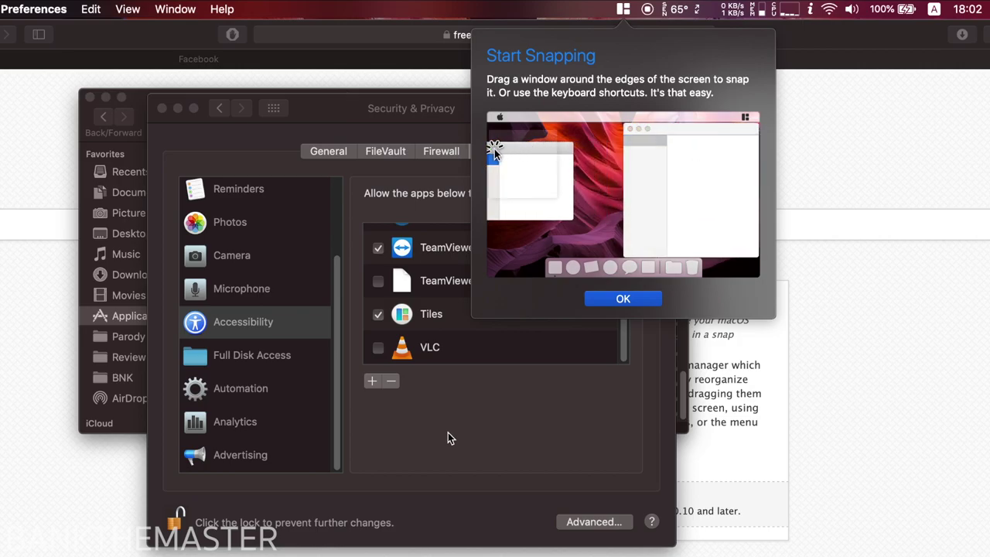
click(657, 300)
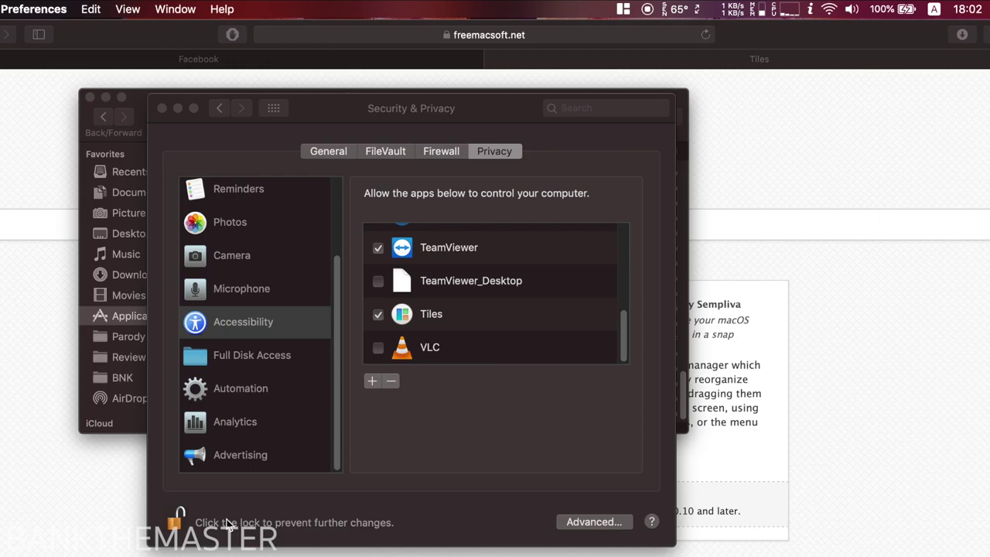
click(195, 524)
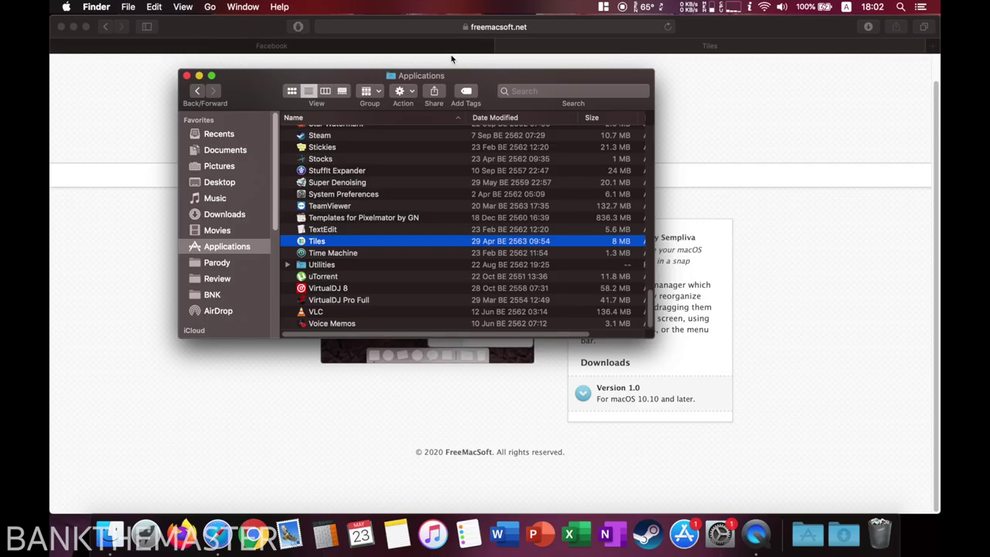
Snap the Applications window to the left half, right half and full screen by its edges, and restore its floating size
drag(446, 80, 50, 313)
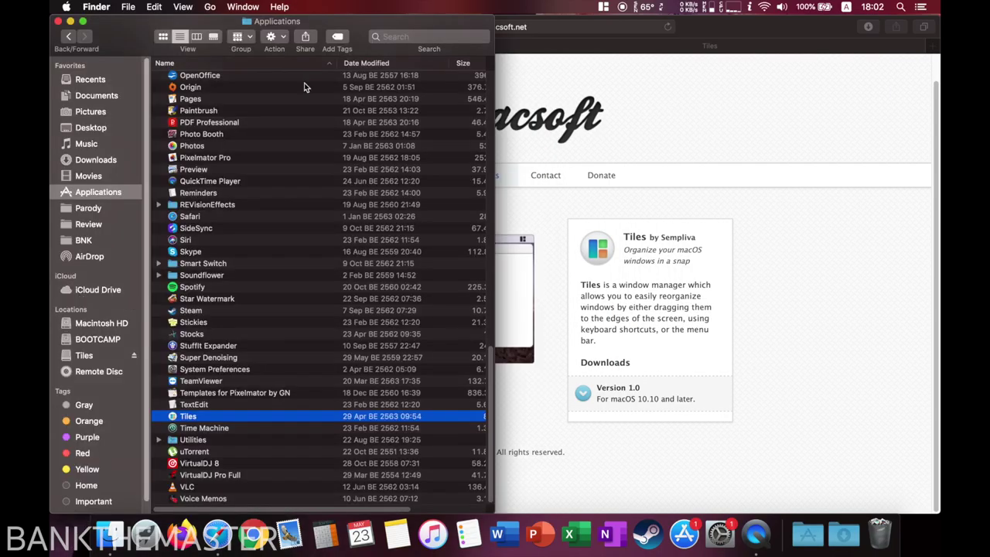
drag(311, 29, 49, 324)
drag(262, 25, 928, 199)
drag(751, 39, 562, 3)
drag(493, 27, 569, 113)
Apply the Tiles Center layout to the Applications window and open the Tiles preferences
click(605, 6)
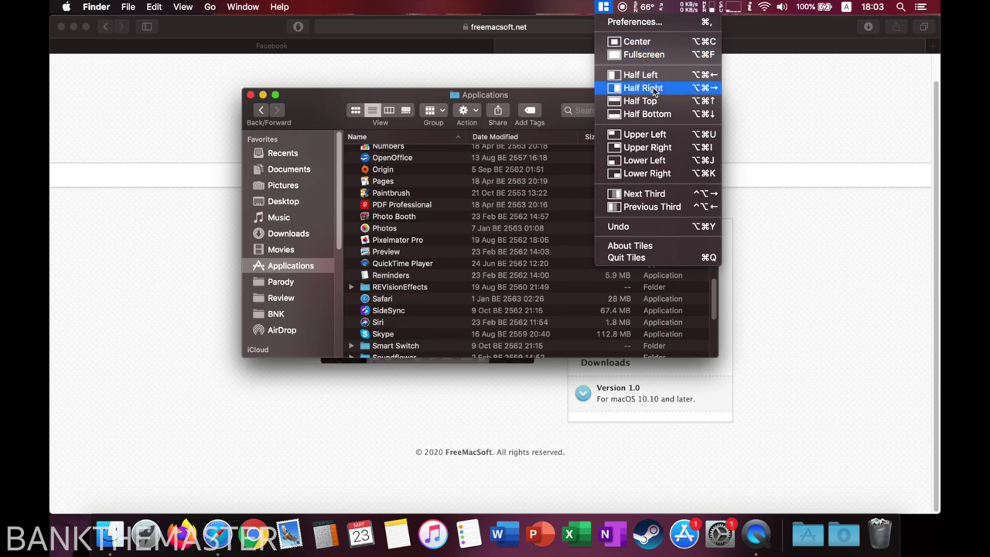
click(641, 41)
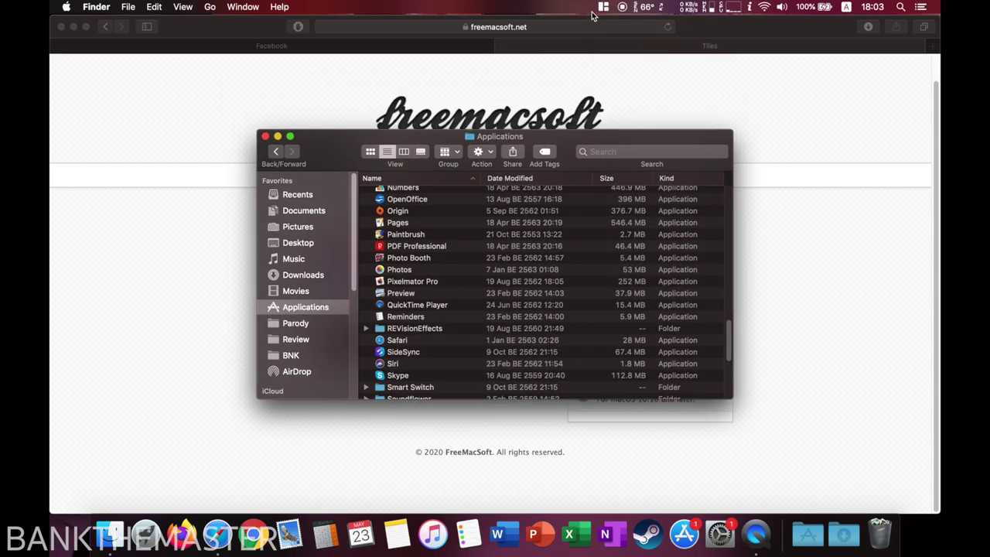
click(604, 7)
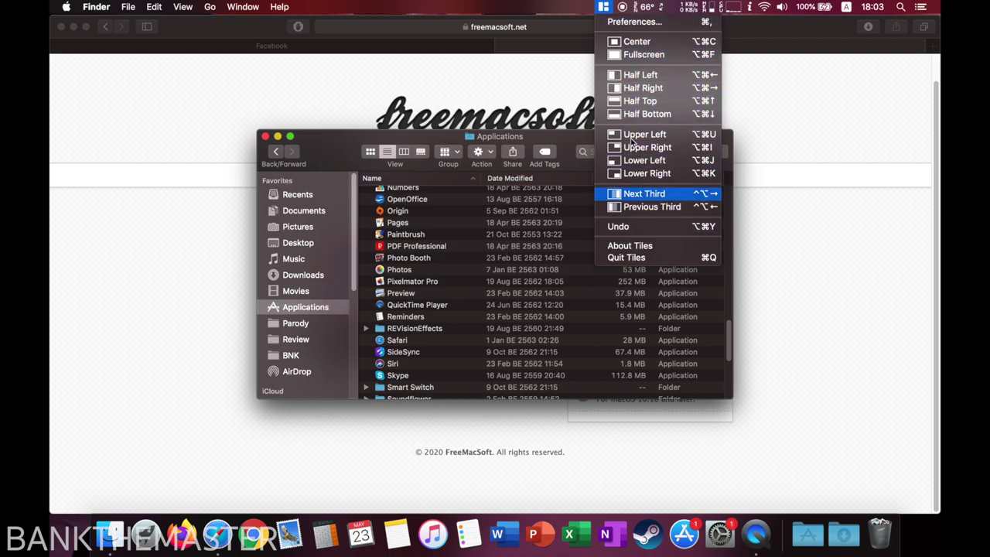
click(610, 57)
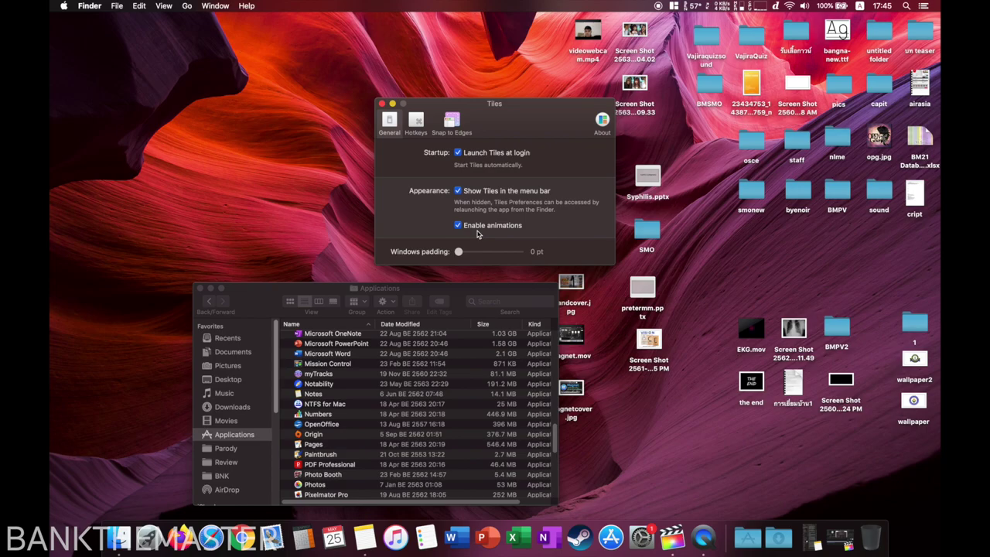
Try snapping the Applications window to the left edge with Enable animations on and off, and switch animations back on
drag(372, 293, 51, 294)
click(463, 230)
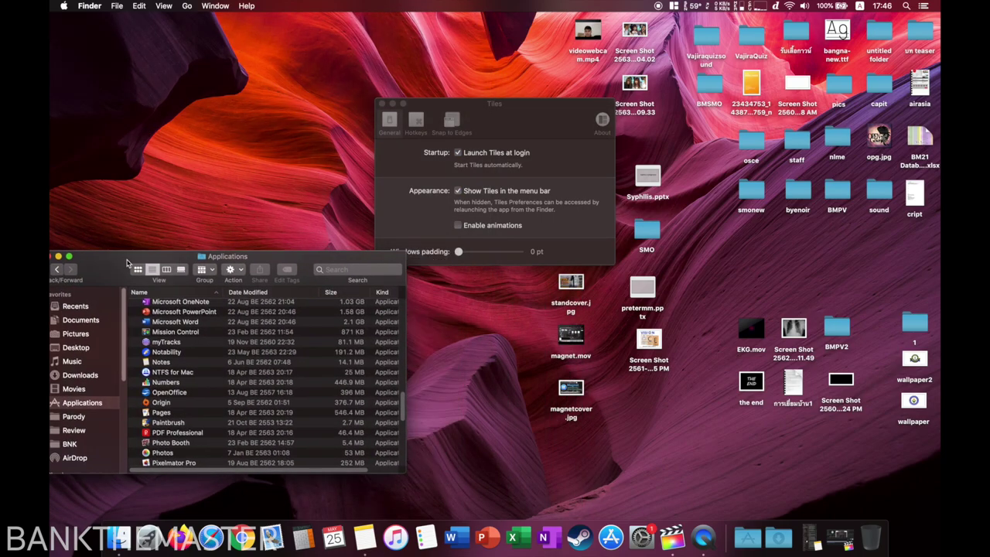
drag(229, 22, 367, 269)
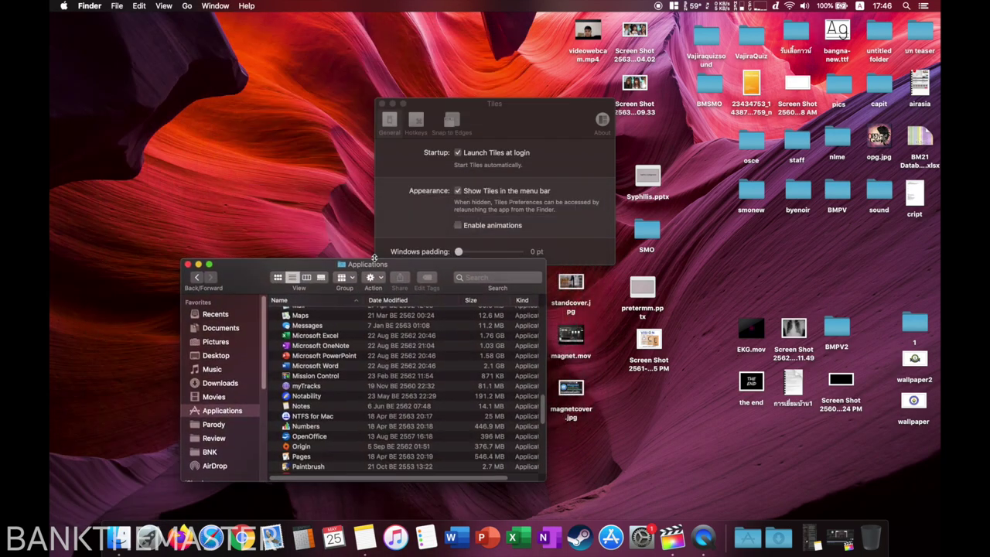
click(459, 223)
click(457, 225)
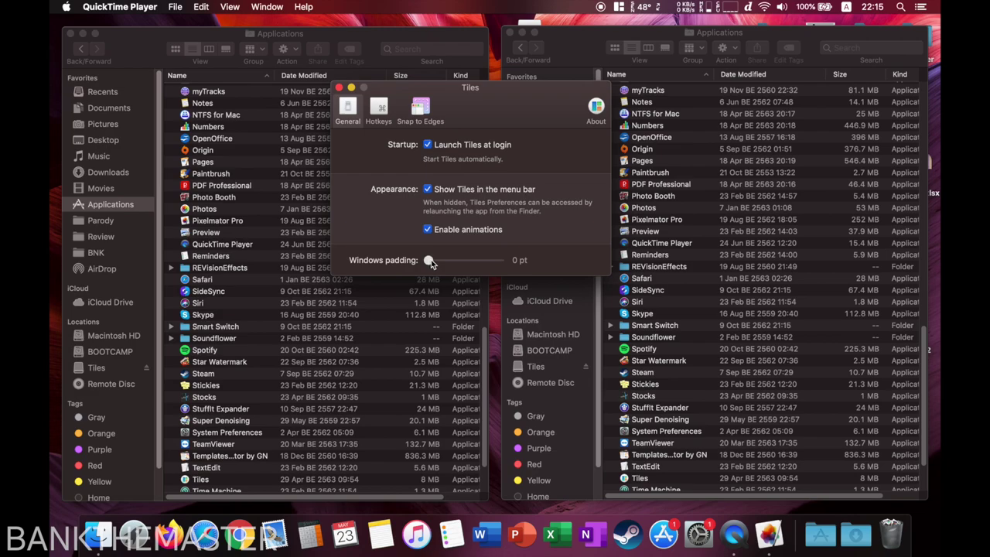
Preview 20 pt windows padding, return it to 0 pt and snap the two Applications windows to the left and right halves
drag(429, 261, 539, 263)
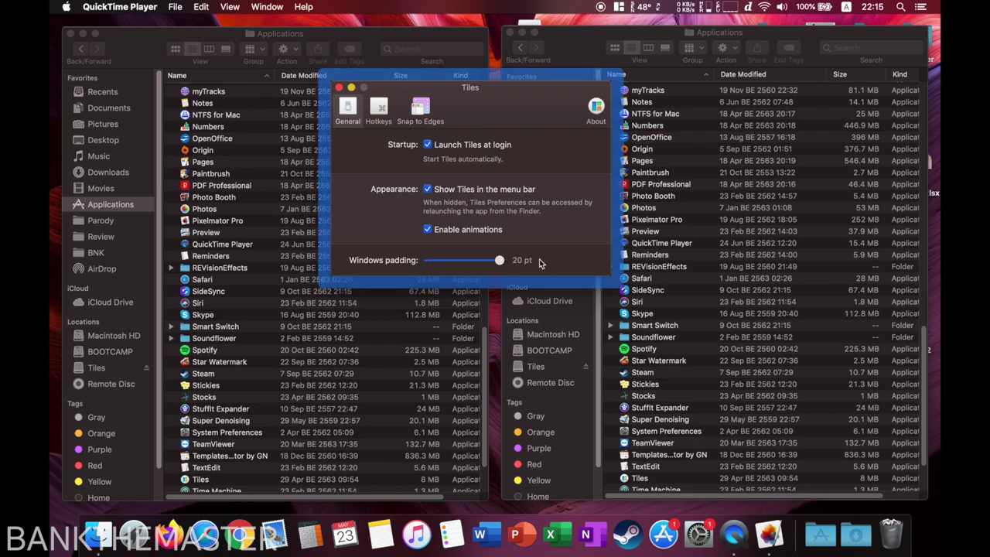
drag(514, 264, 326, 257)
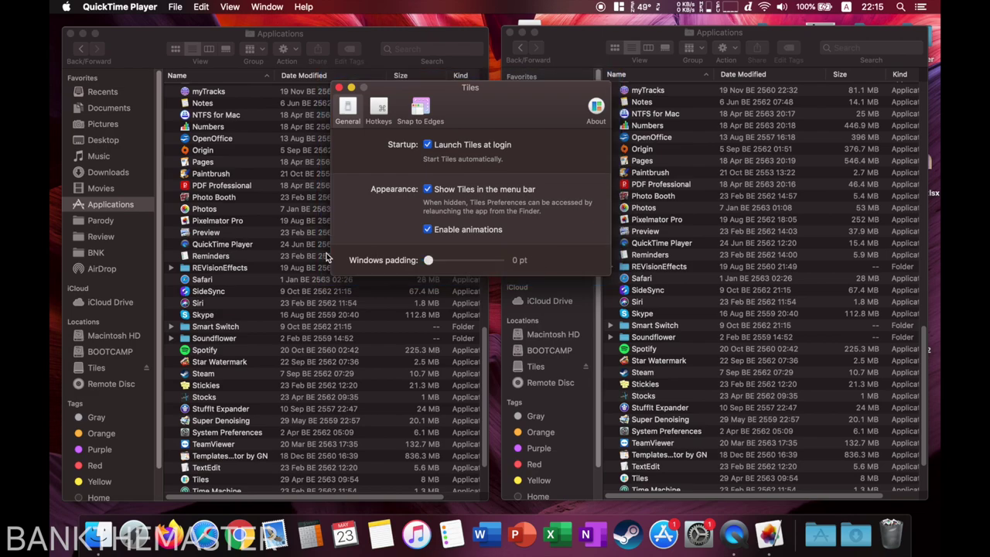
drag(316, 48, 51, 147)
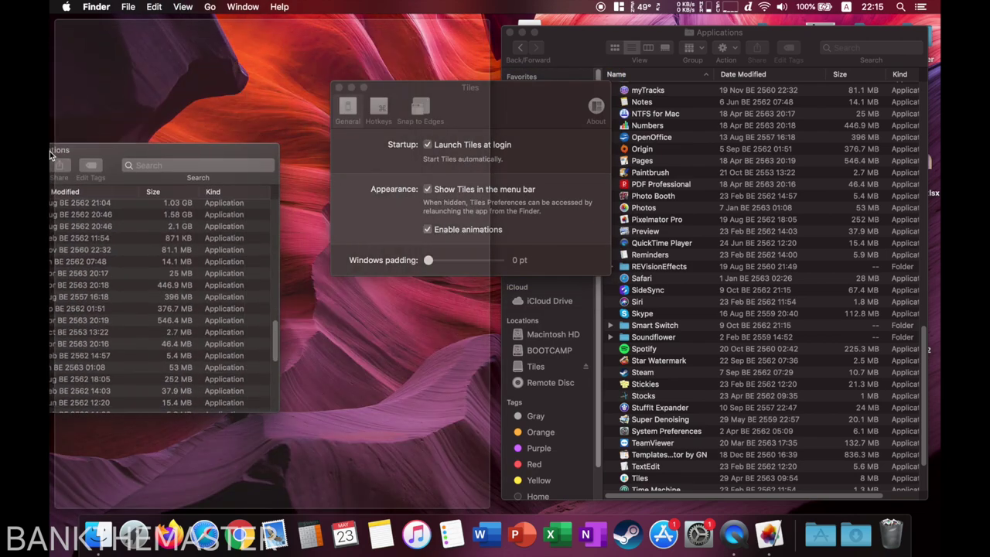
drag(520, 29, 986, 232)
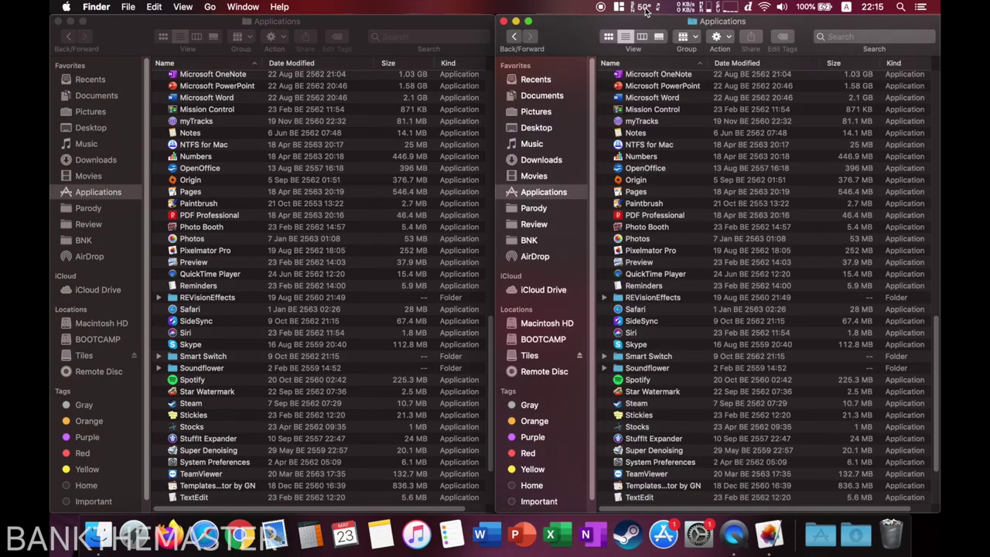
Set the windows padding to 20 pt and snap both Applications windows to the left and right halves again
drag(442, 261, 523, 261)
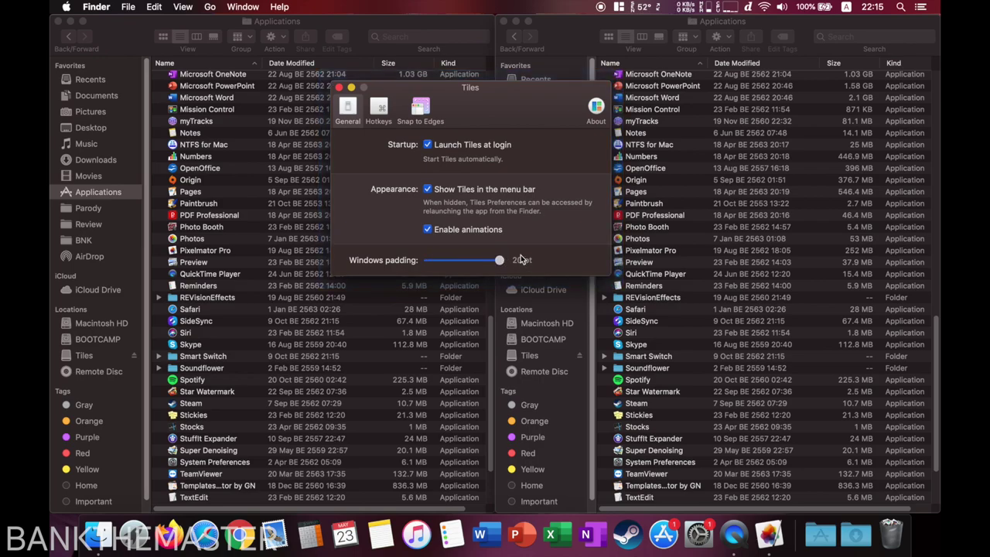
drag(349, 23, 49, 205)
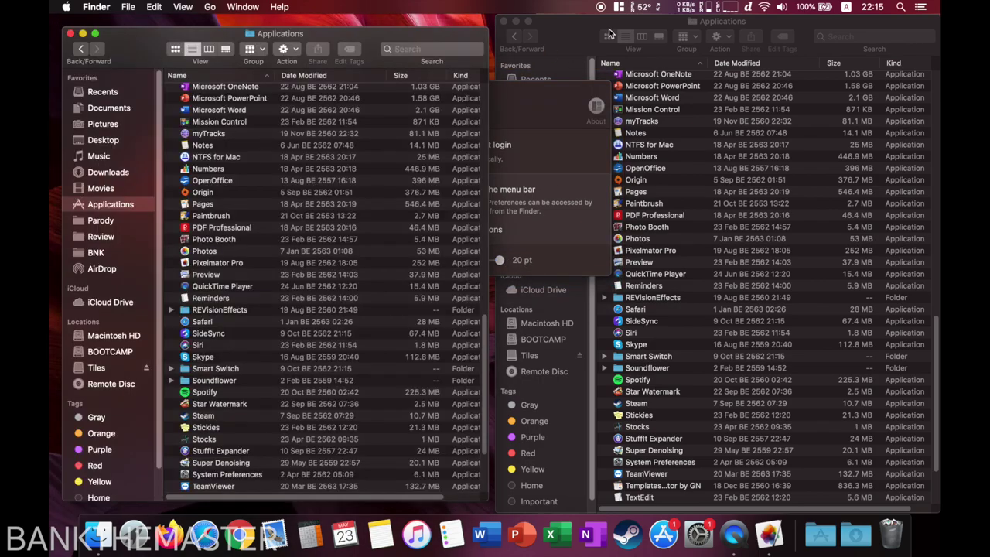
click(608, 28)
drag(609, 28, 921, 263)
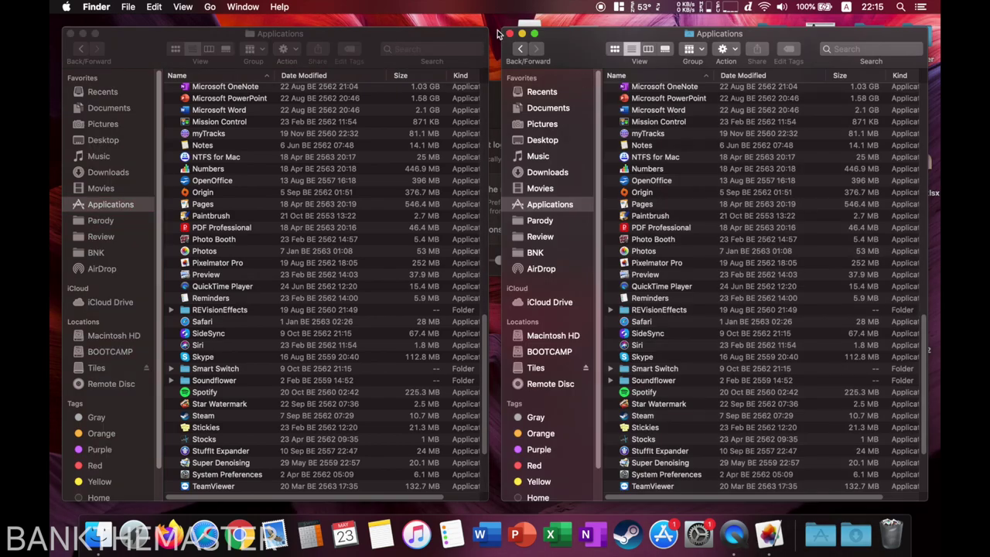
Bring the Tiles preferences back to the front and reset the windows padding to 0 pt
click(498, 97)
drag(499, 264, 424, 261)
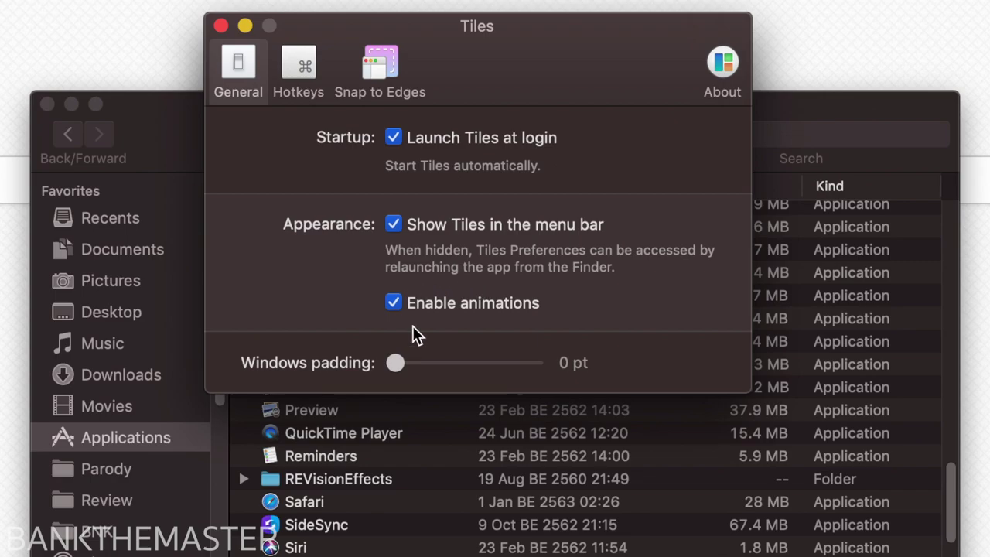
Review the Tiles hotkey assignments and open the Snap to Edges preferences
click(308, 84)
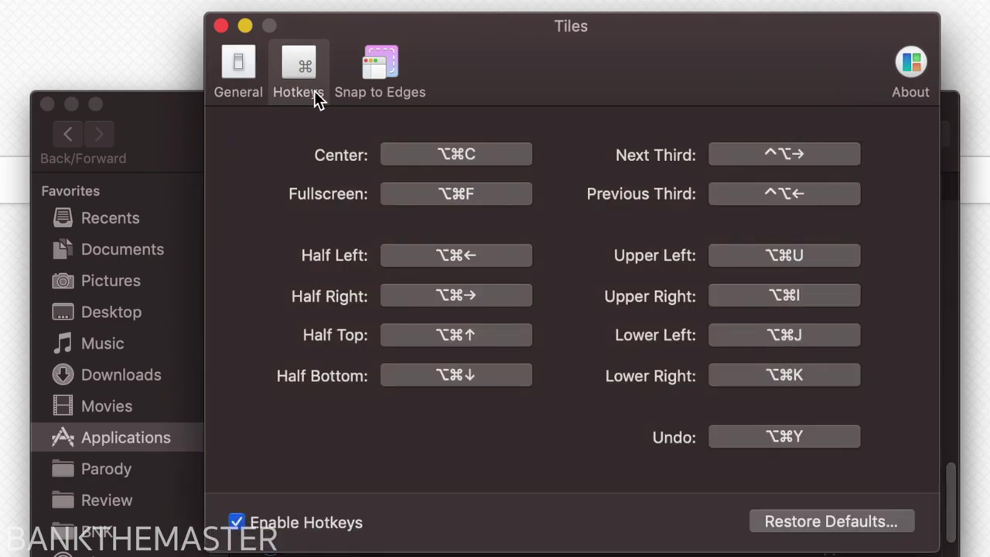
click(375, 83)
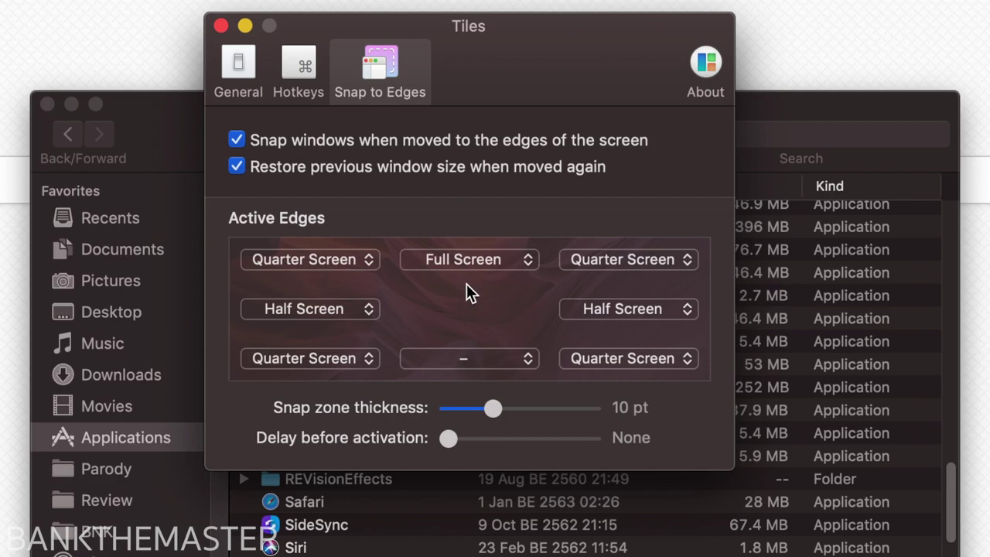
Examine the snap size options offered for the Active Edges and corners, keeping each current selection
click(486, 261)
click(486, 262)
click(302, 261)
click(306, 258)
click(317, 308)
click(320, 308)
click(329, 356)
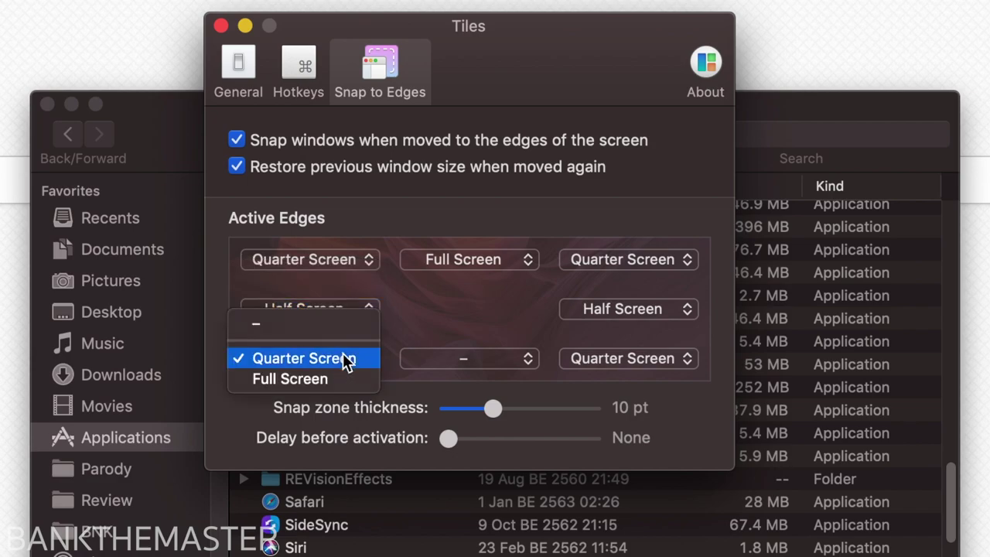
click(345, 359)
click(480, 359)
click(490, 360)
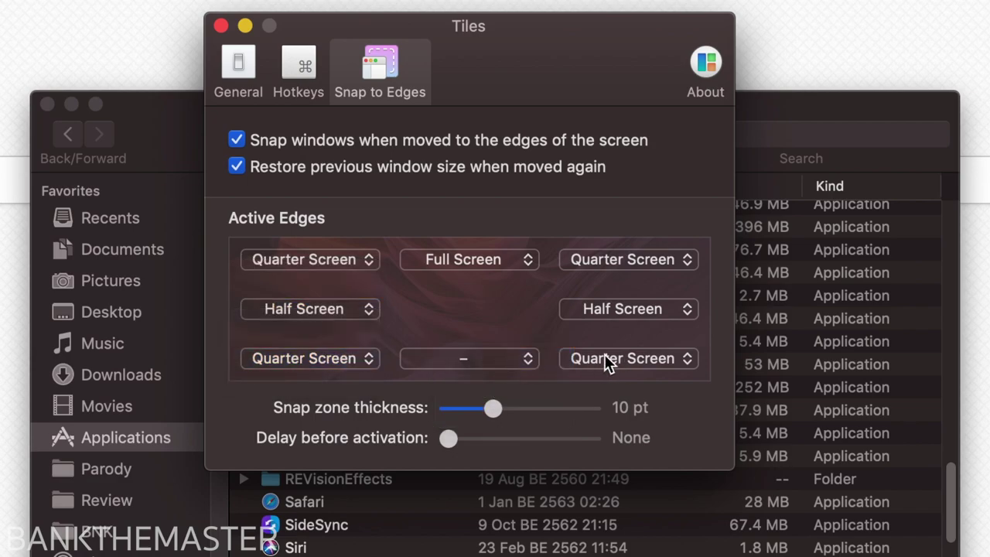
click(646, 311)
click(648, 311)
click(647, 261)
click(647, 262)
click(645, 360)
click(644, 360)
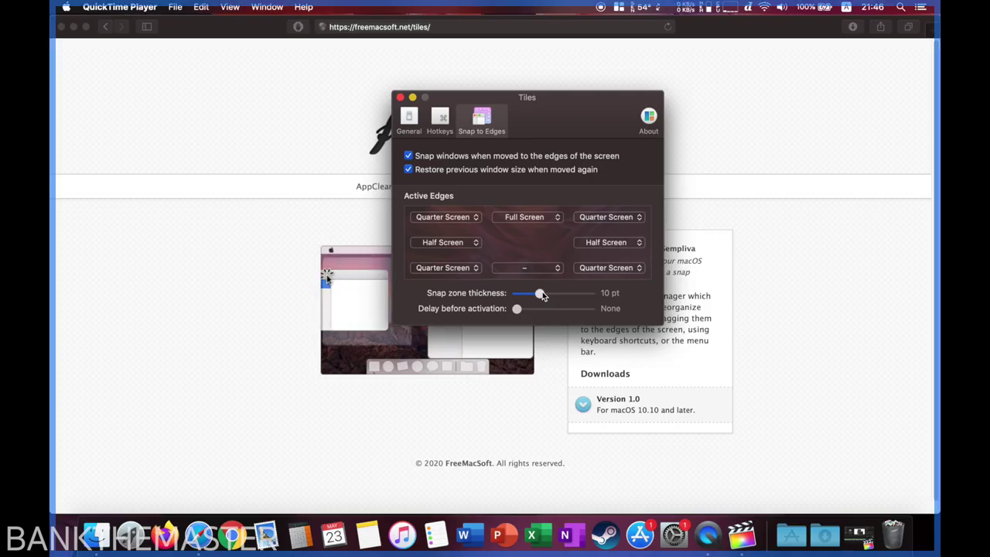
Set the snap zone thickness to 30 pt and try snapping a Finder Applications window to the left edge
drag(499, 408, 525, 407)
drag(556, 293, 610, 292)
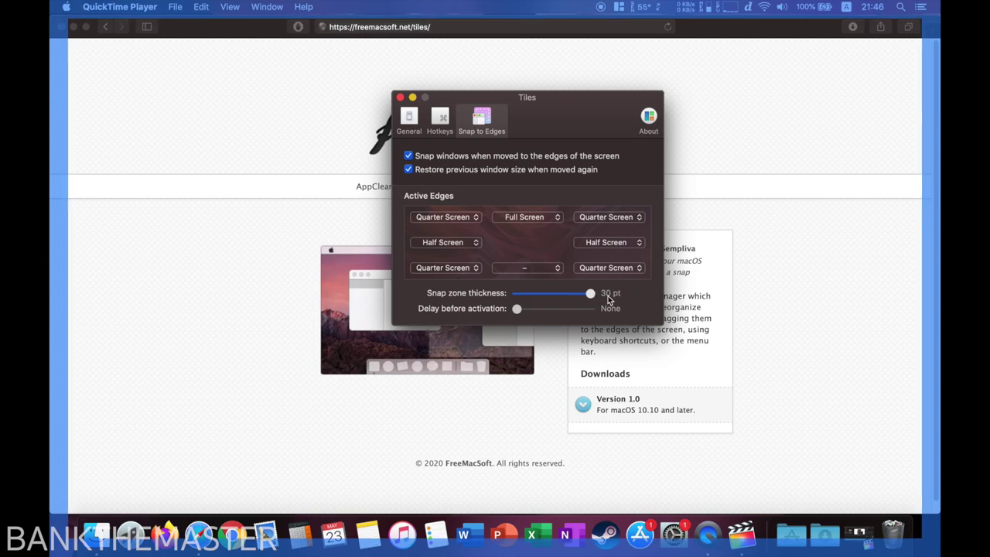
click(95, 533)
drag(522, 97, 65, 196)
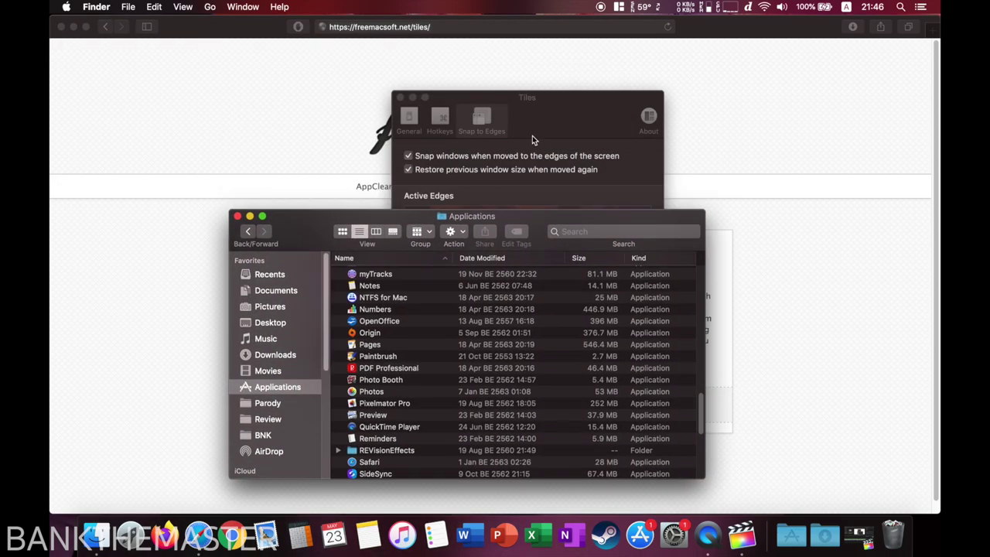
Set the snap zone thickness to 1 pt and try snapping the Applications window again
click(531, 138)
drag(590, 294, 509, 307)
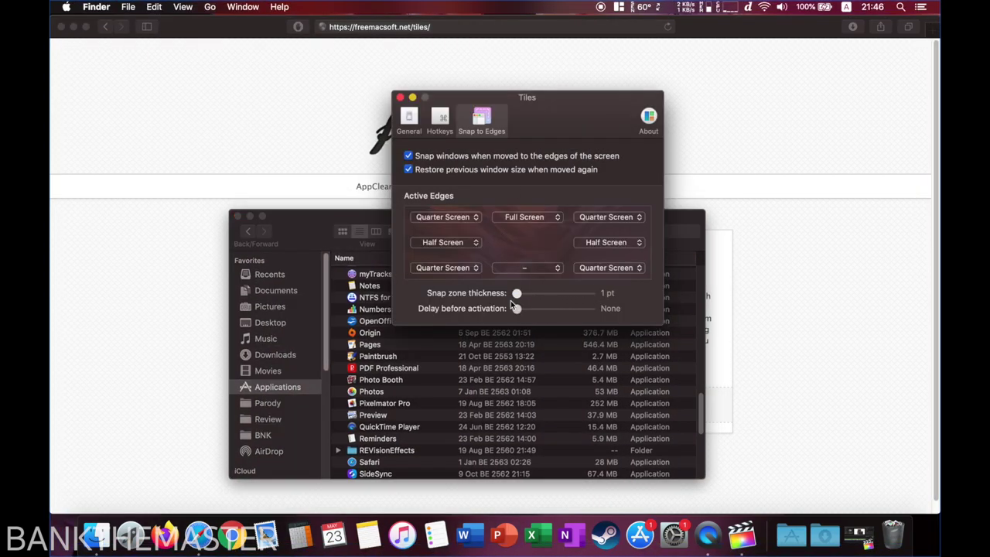
click(366, 219)
drag(367, 219, 405, 201)
Return to the Tiles preferences and set the snap zone thickness back to 10 pt
click(524, 127)
drag(517, 293, 544, 294)
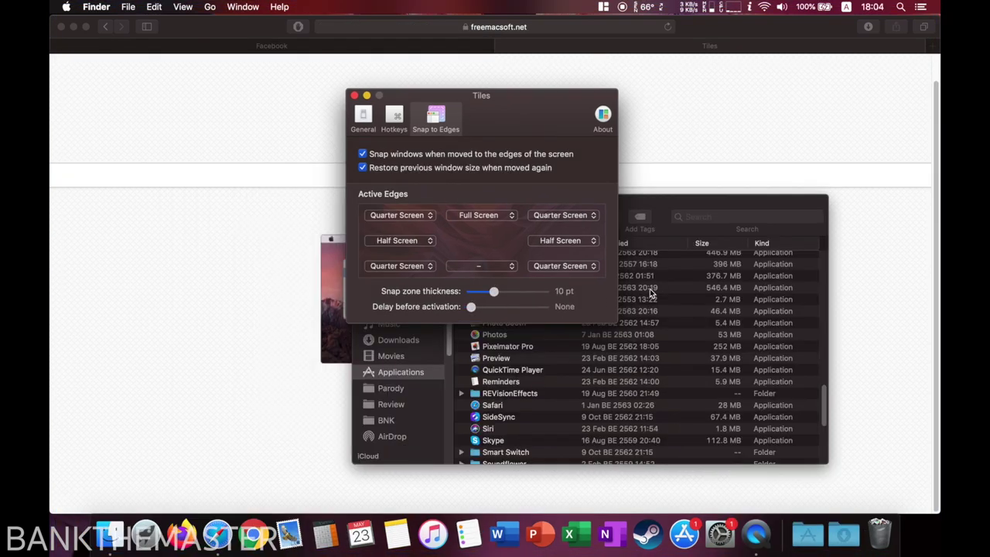
Move the Applications window clear of the preferences, set the delay before activation to 2 s and try snapping the window
drag(669, 236, 659, 306)
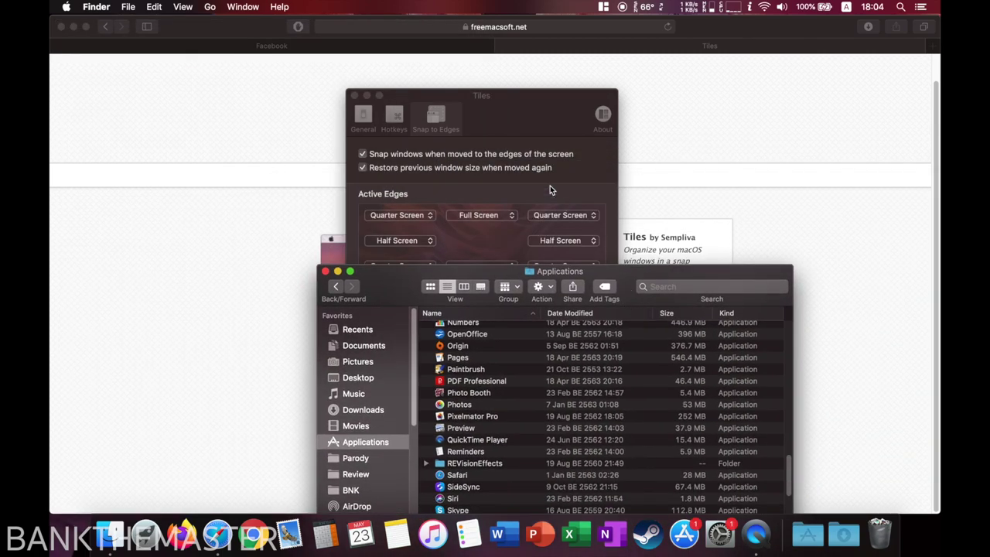
click(528, 156)
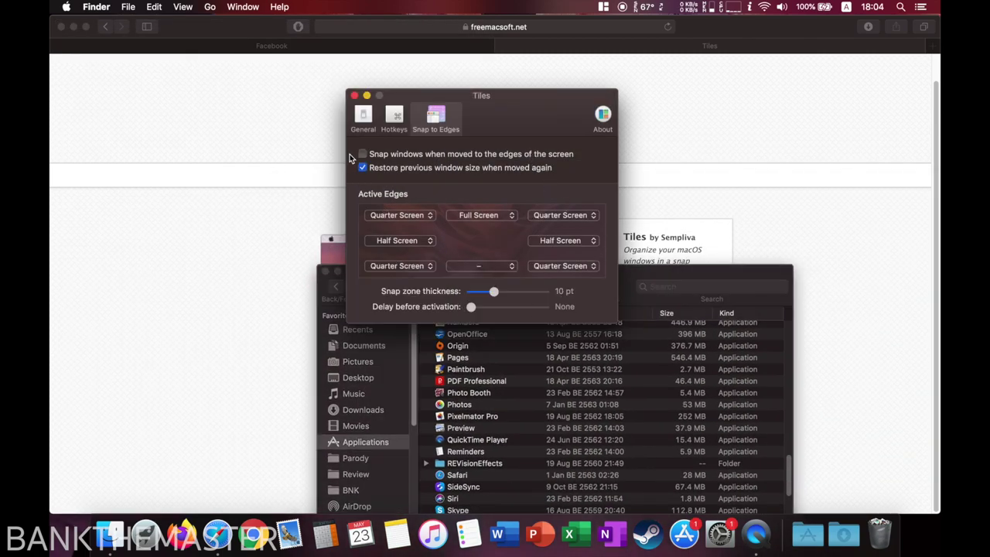
drag(471, 307, 552, 313)
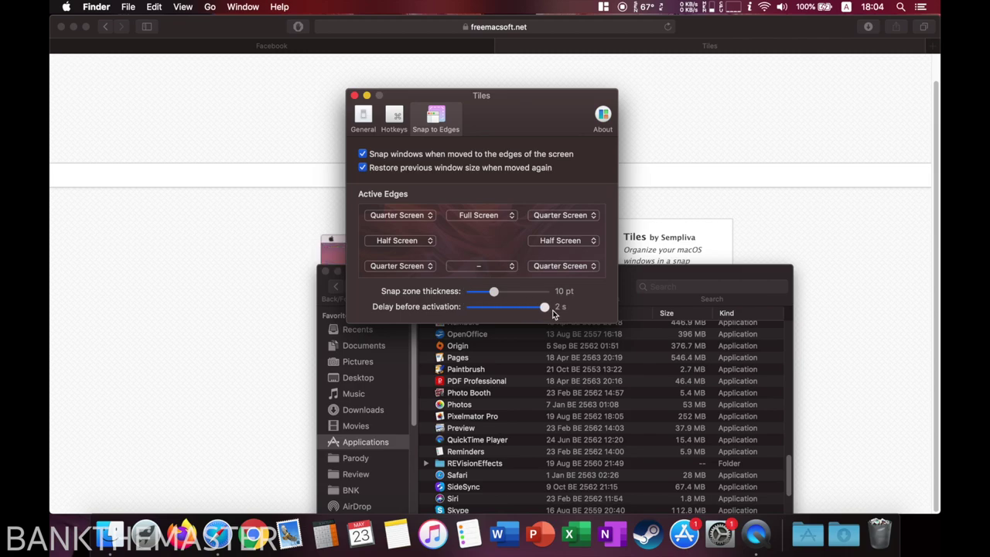
click(649, 279)
drag(539, 277, 464, 167)
Set the delay before activation to 1 s and try snapping the Applications window to the left edge
click(511, 104)
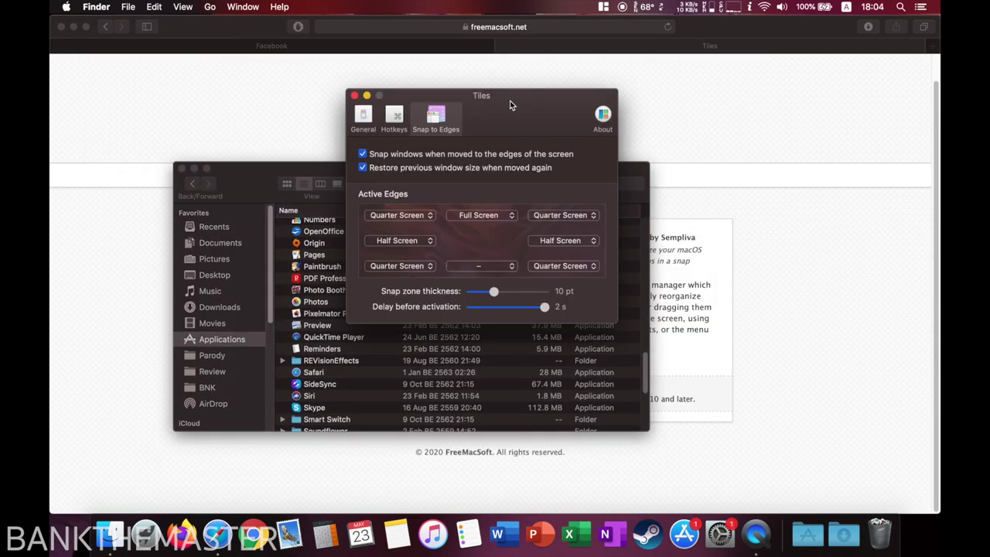
drag(545, 307, 511, 312)
click(310, 186)
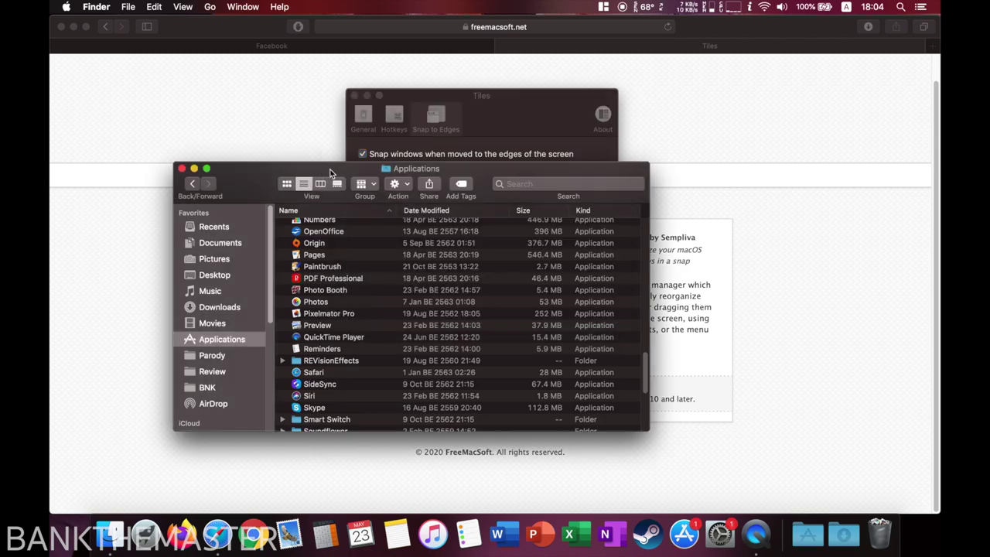
drag(350, 172, 196, 235)
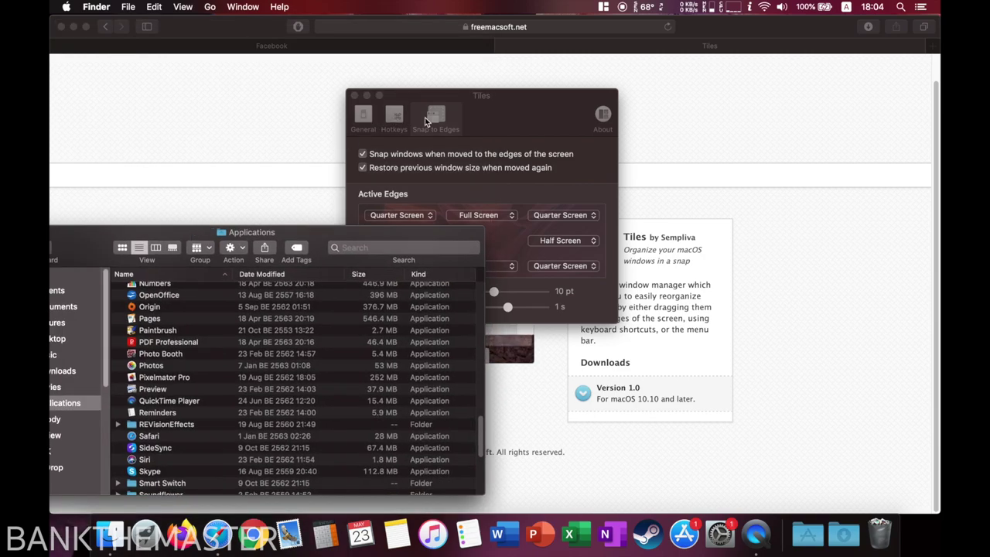
Bring the Tiles preferences back to the front and reset the delay before activation to None
click(487, 166)
drag(505, 309, 468, 309)
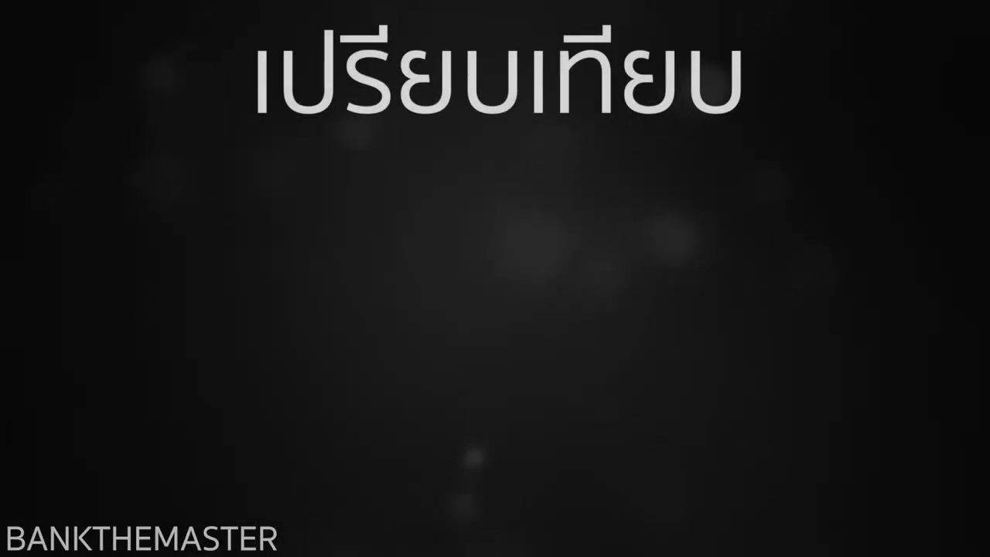